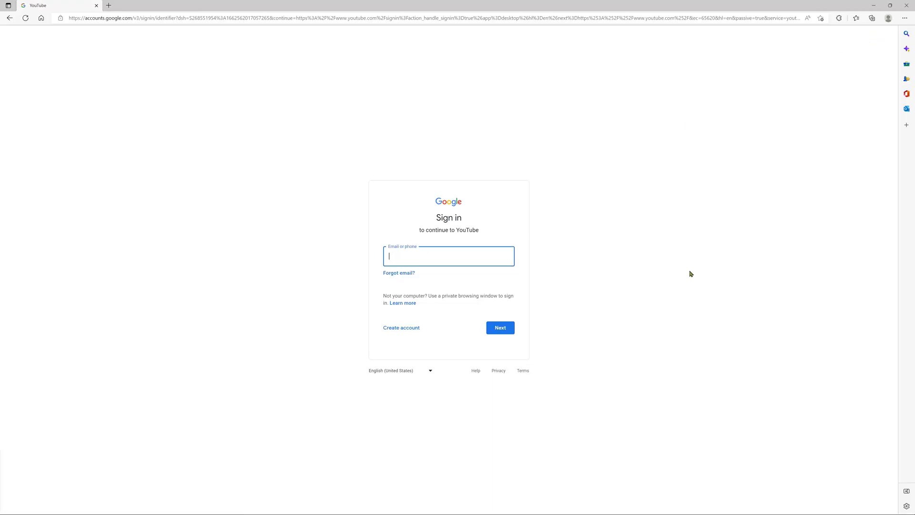
- Start creating a new Google account from the sign-in page
click(387, 328)
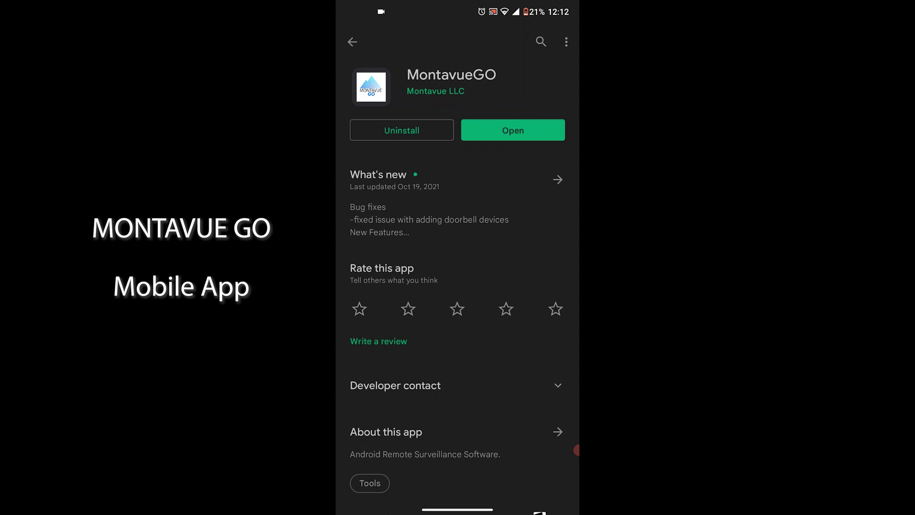
- In MontavueGO, run an Online Search and view the found camera's IP address
click(513, 131)
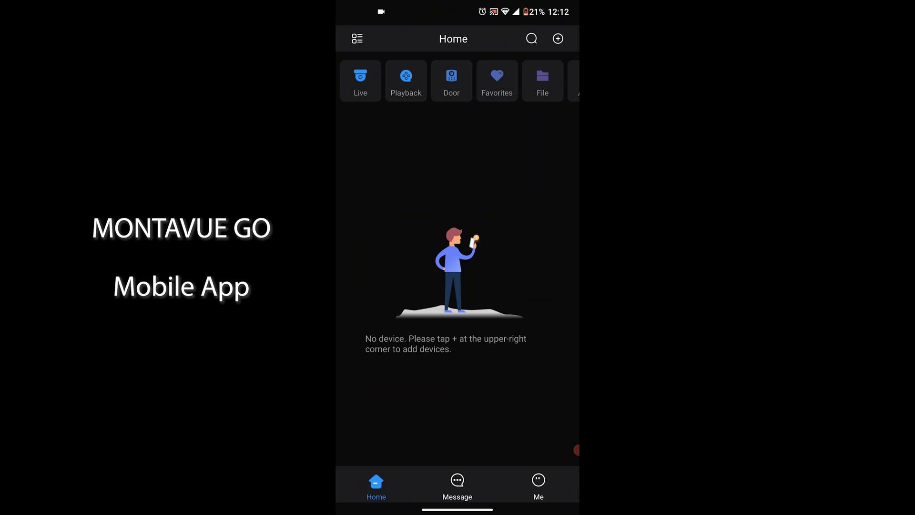
click(558, 39)
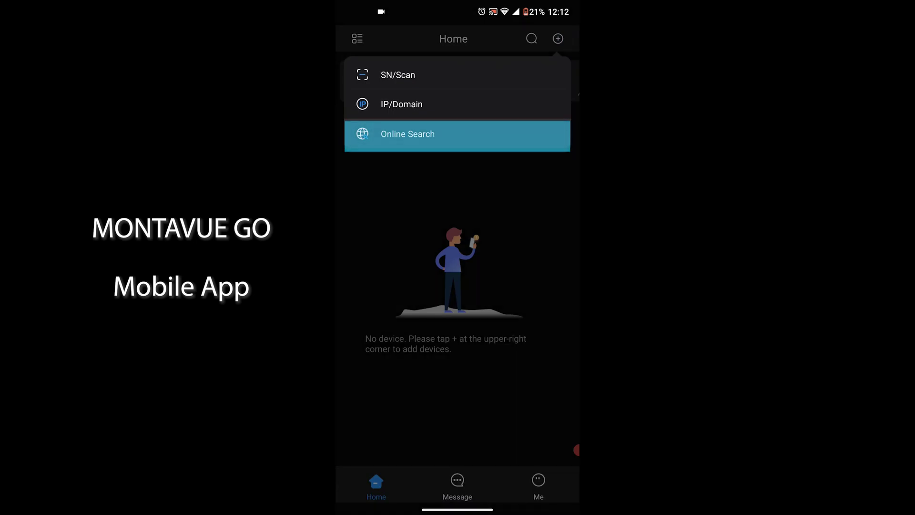
click(457, 134)
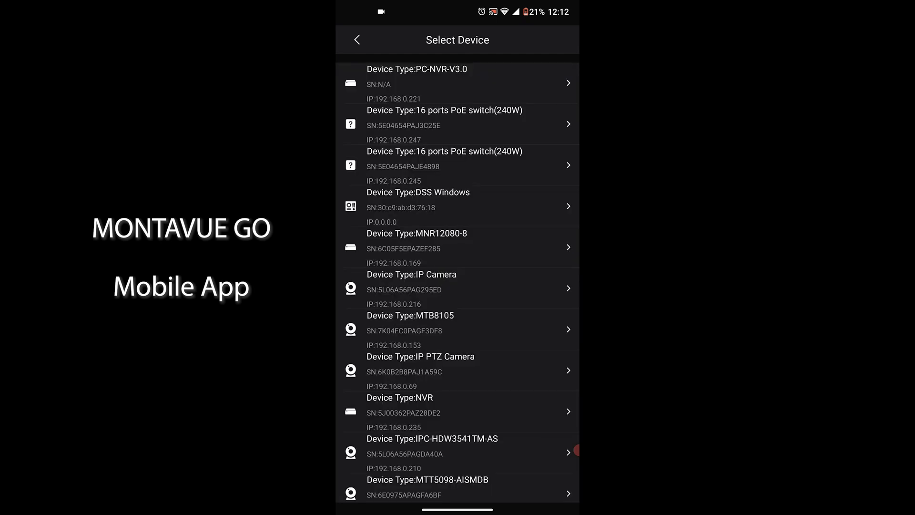
click(407, 453)
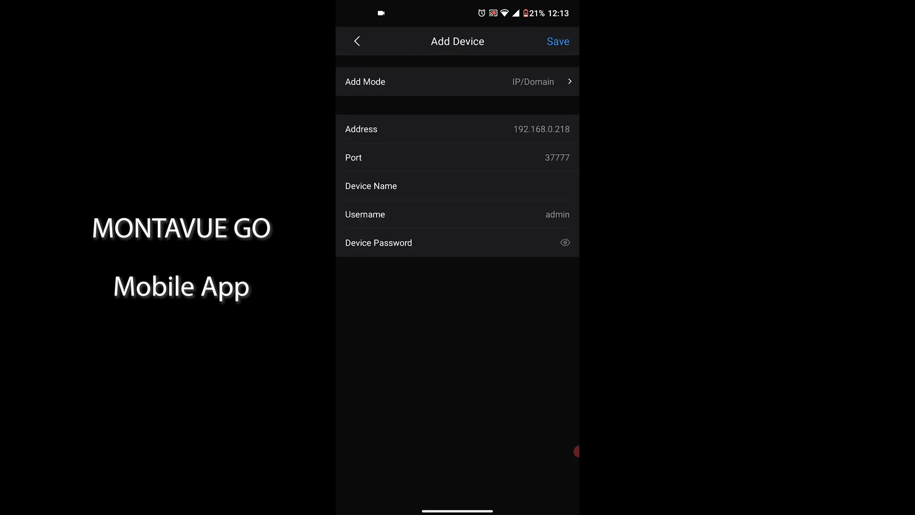
click(364, 129)
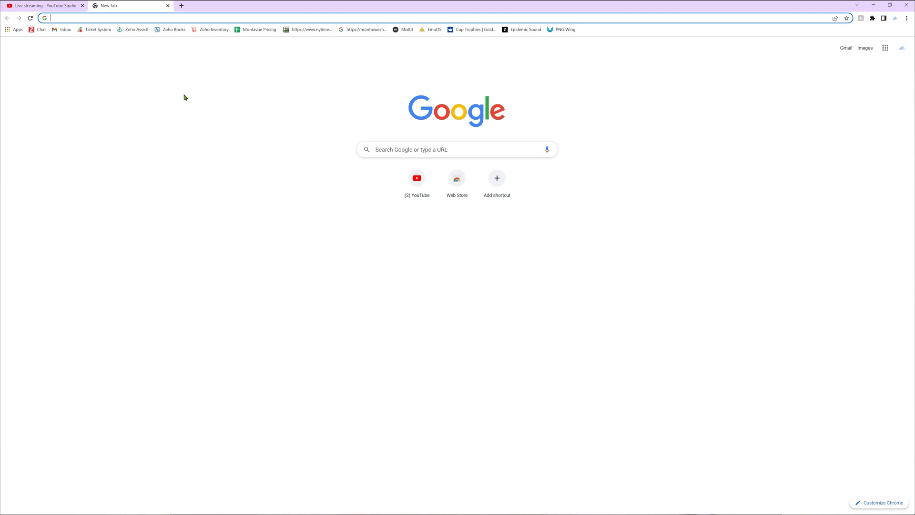
- Load the camera page at 192.168.0.246 and enter username admin on the login form
text(192.168.0.)
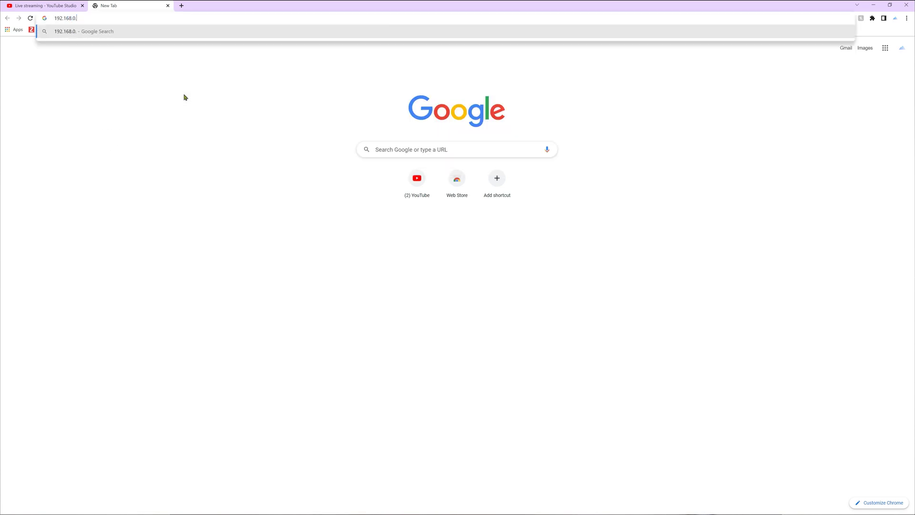
text(2)
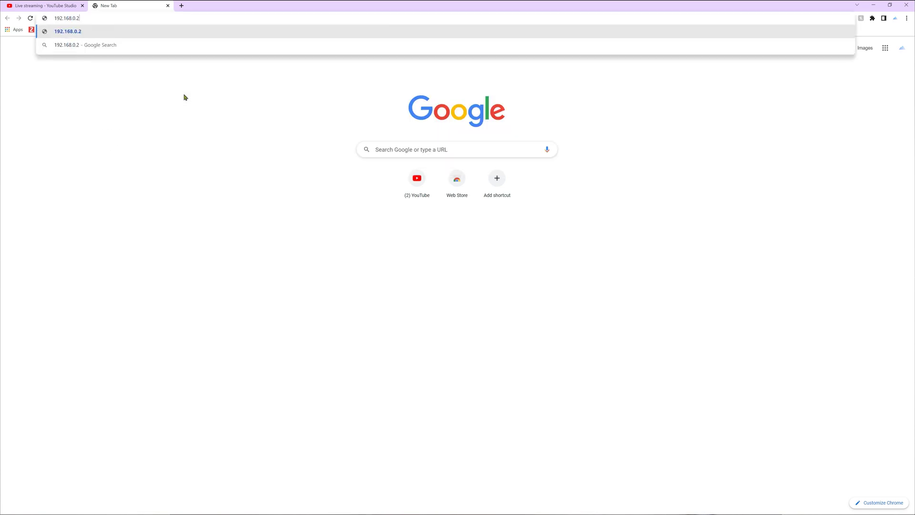
text(5)
key(BackSpace)
text(46)
key(Return)
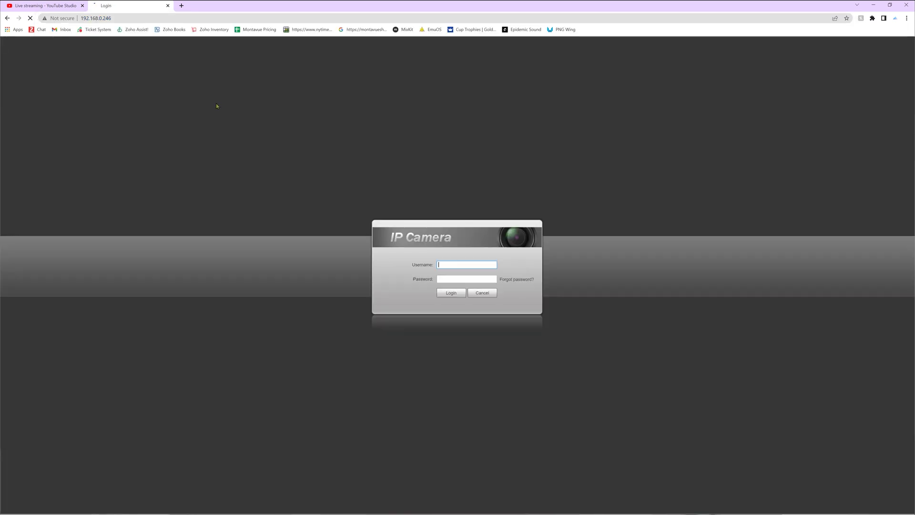
text(admin)
key(Tab)
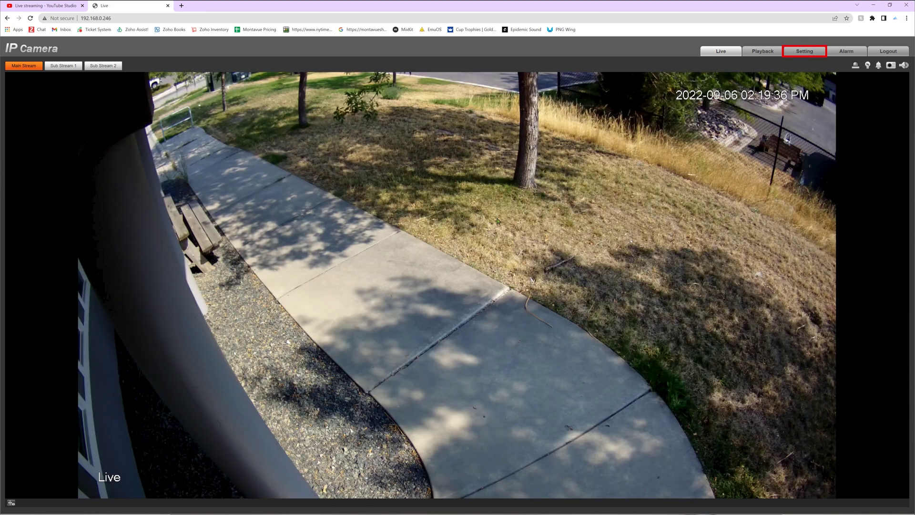
- Go to Setting > Camera > Video to show the main and sub stream encoding
click(804, 51)
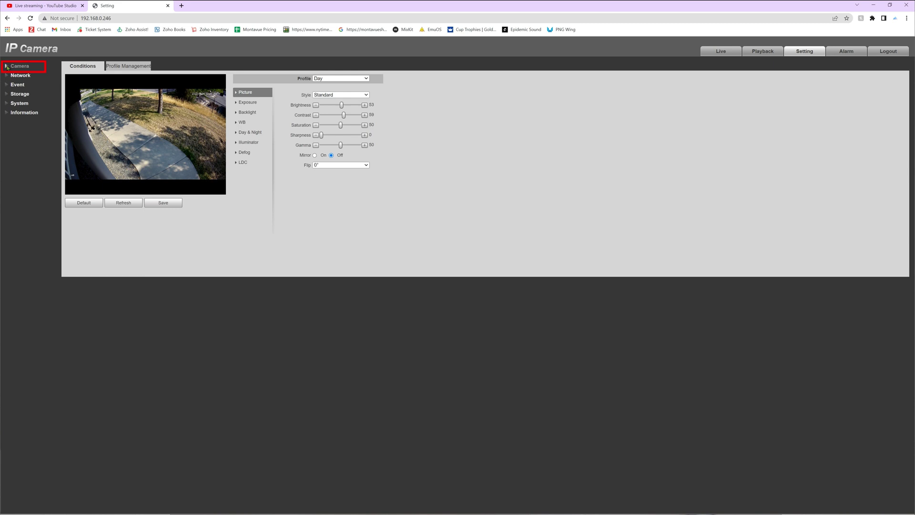
click(7, 67)
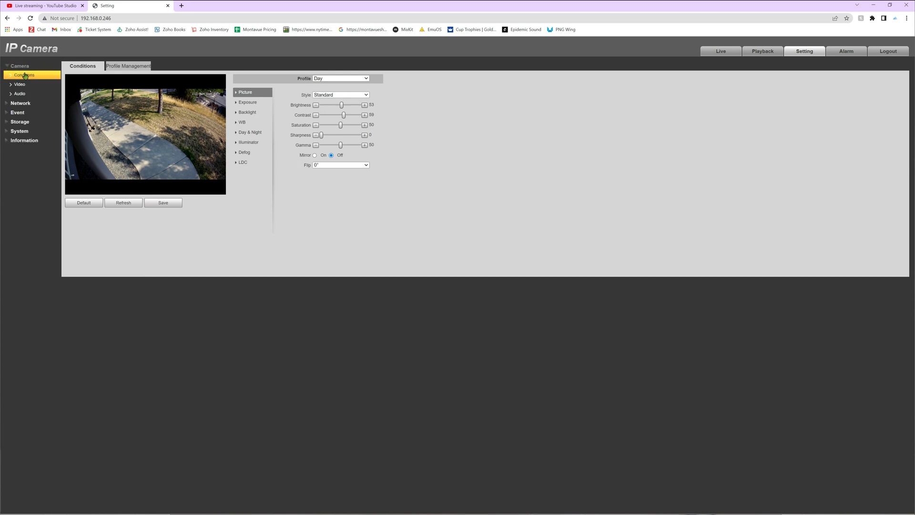
click(23, 84)
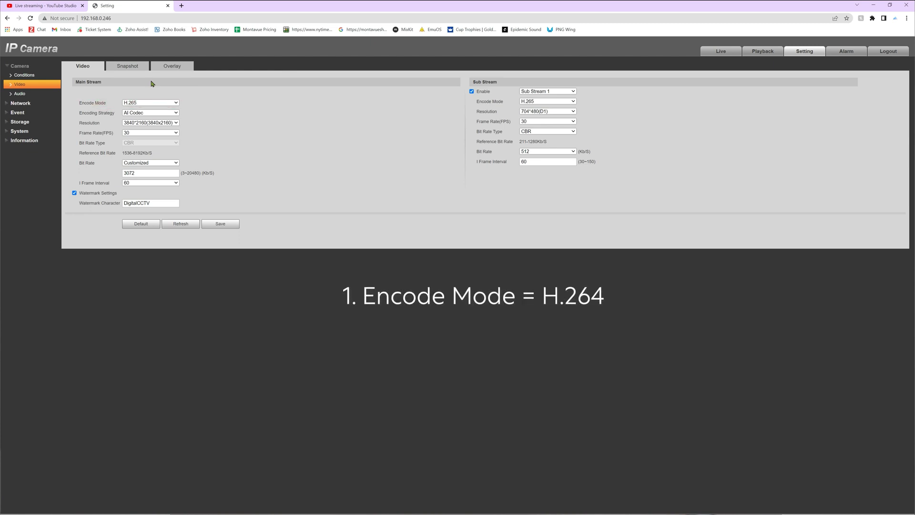
- Switch the main and sub streams to H.264 with General encoding strategy
click(162, 103)
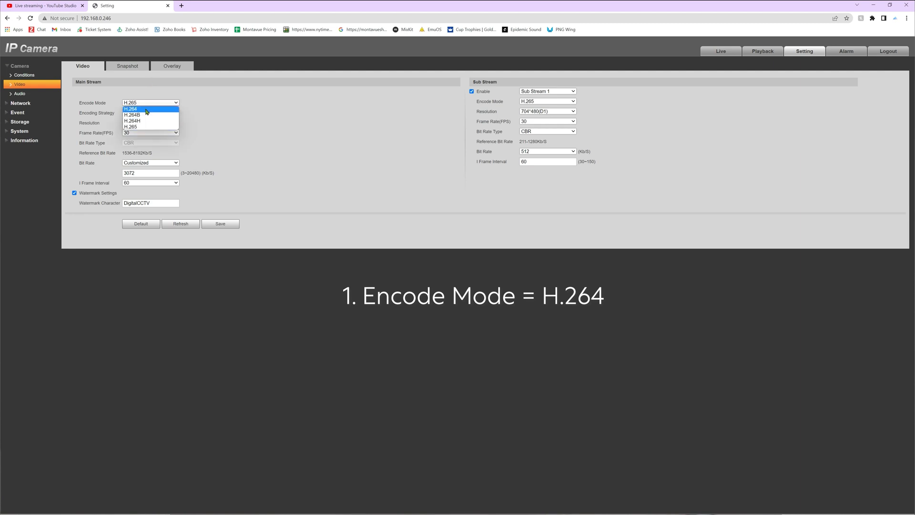
click(142, 109)
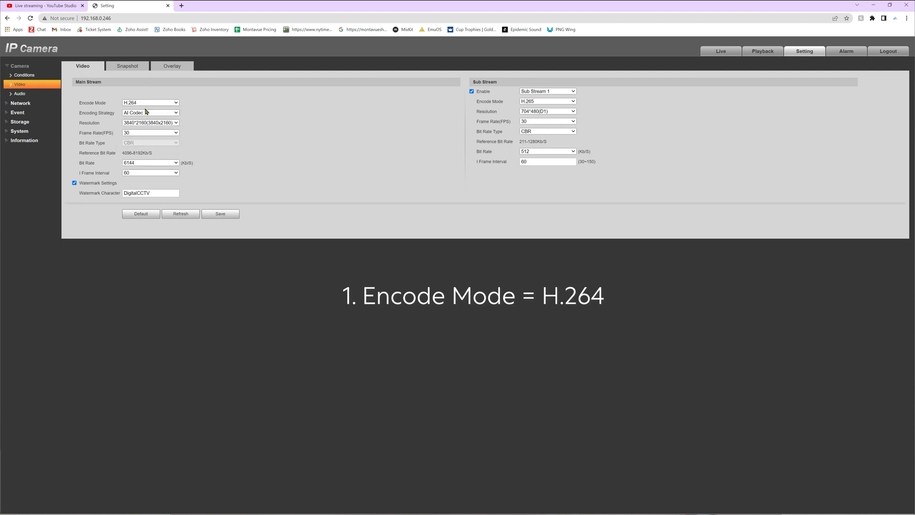
click(553, 101)
click(541, 107)
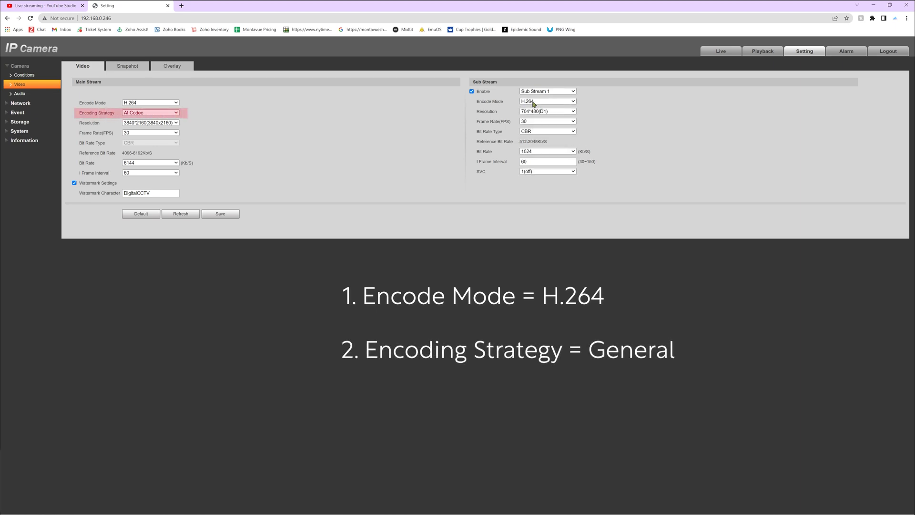
click(146, 113)
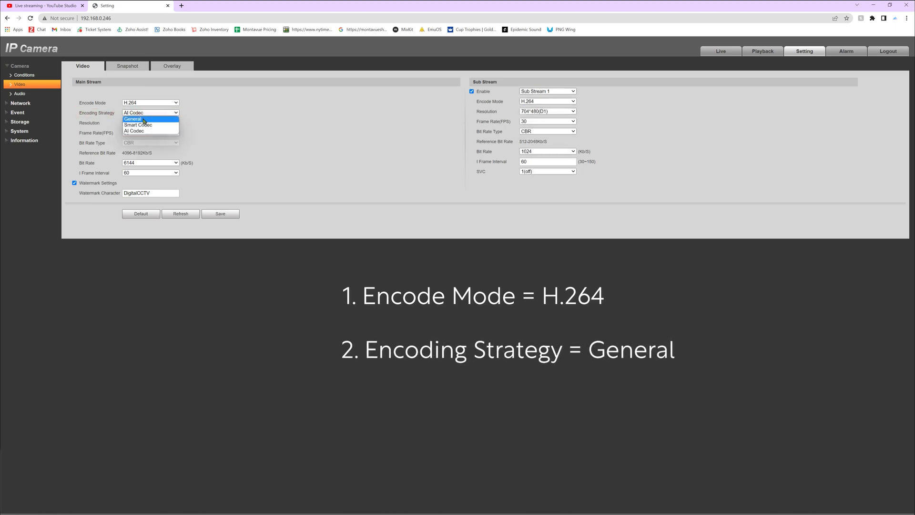
click(145, 119)
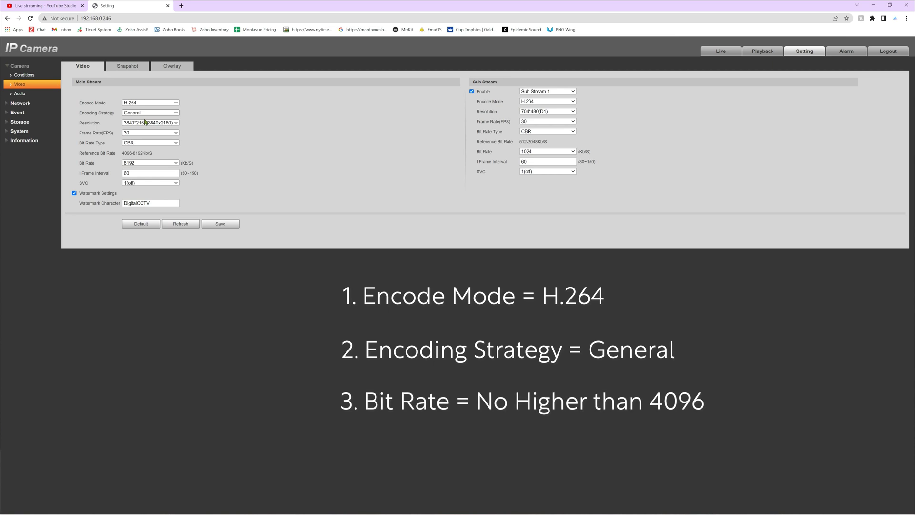
- Lower the main stream bit rate to 4096 and save the video settings
click(140, 163)
click(128, 169)
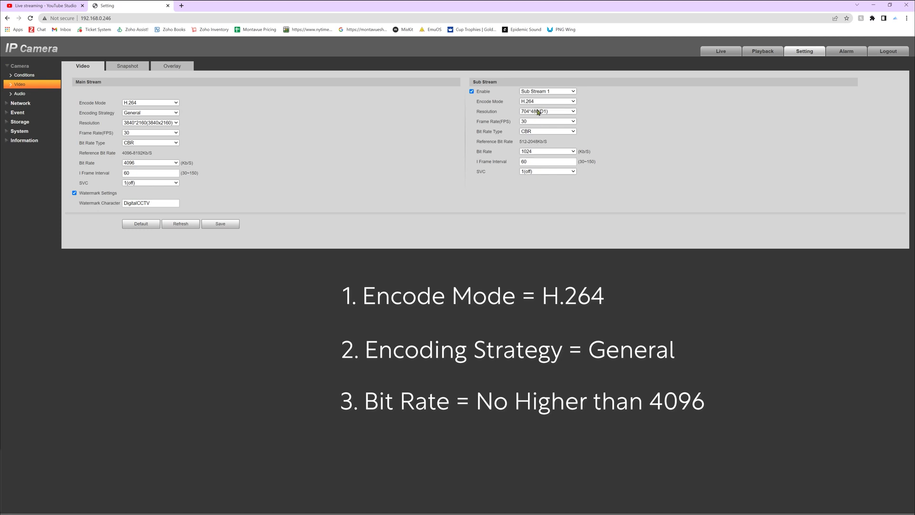
click(220, 226)
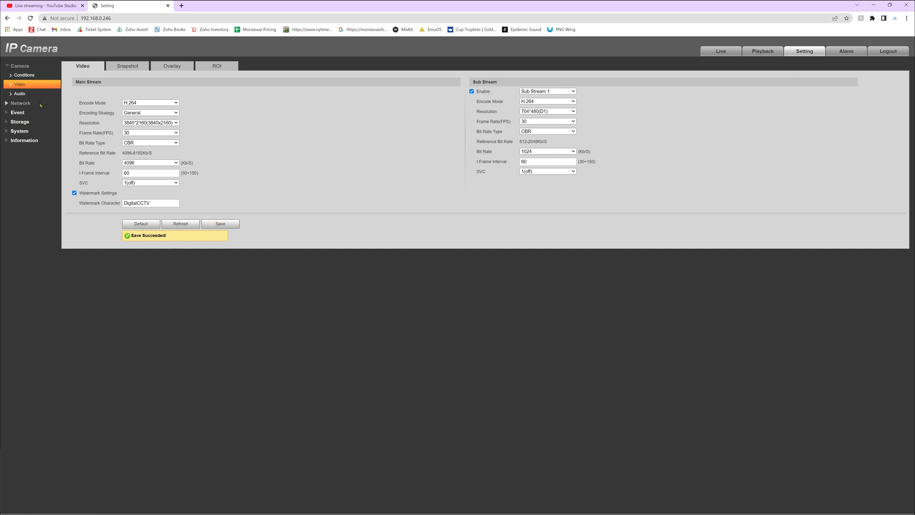
click(19, 93)
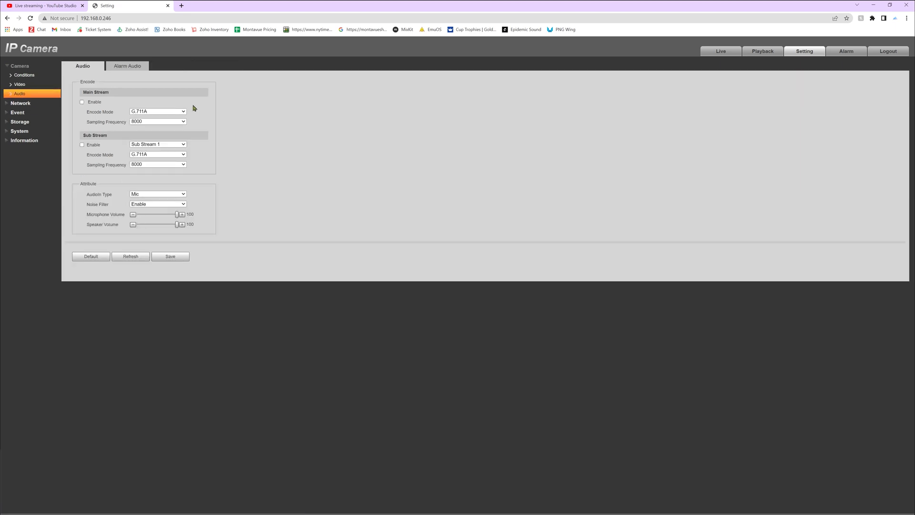
- Enable main and sub stream audio, set both encode modes to AAC, and save
click(82, 102)
click(82, 145)
click(148, 112)
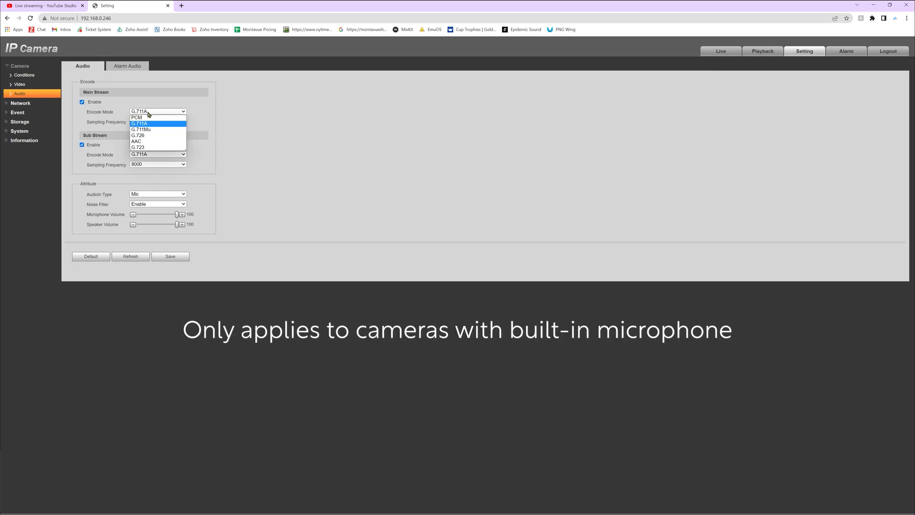
click(139, 142)
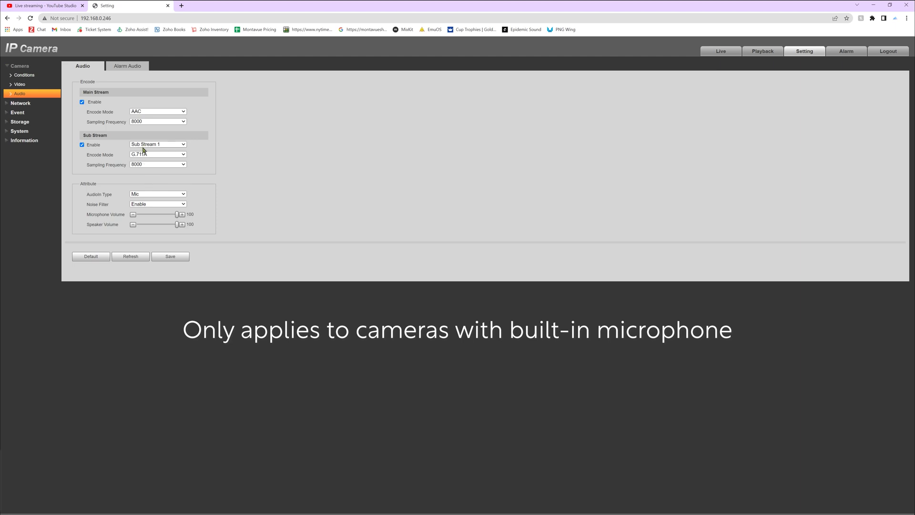
click(144, 154)
click(142, 184)
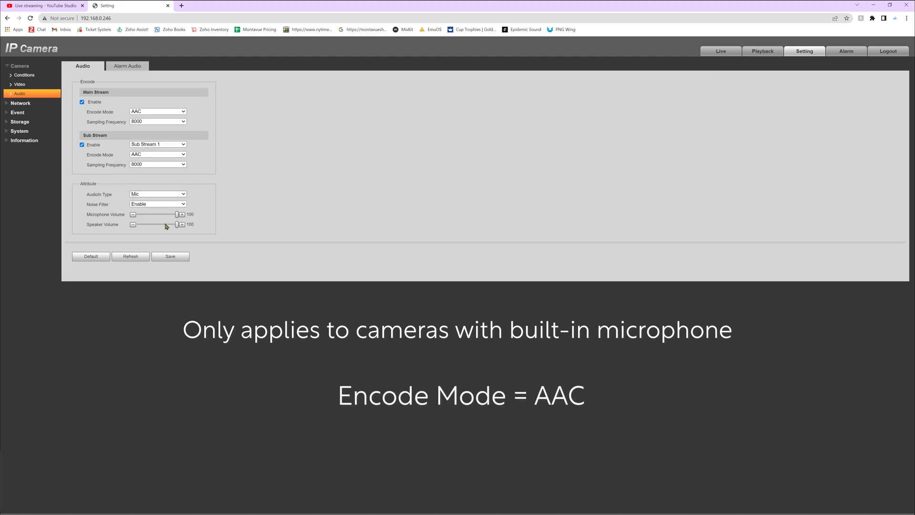
click(175, 258)
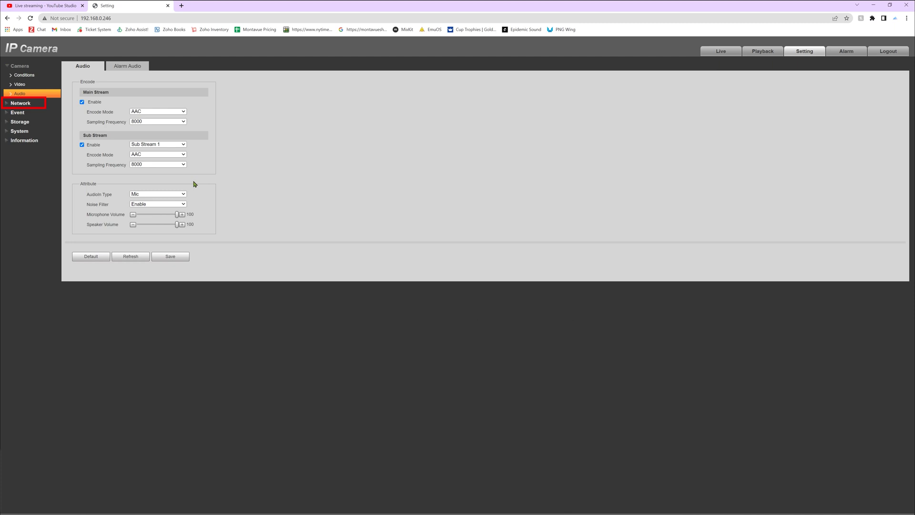
- Under Network > Access Platform > RTMP, select the Custom address type
click(21, 103)
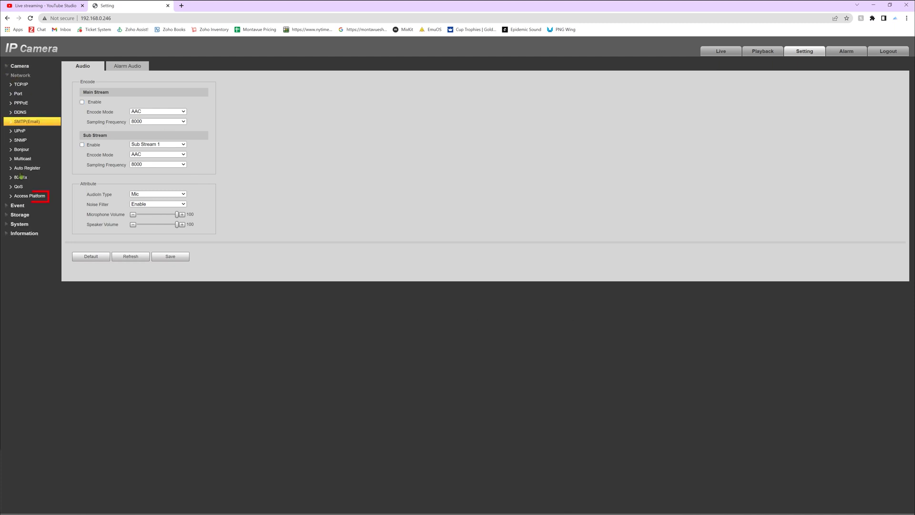
click(28, 196)
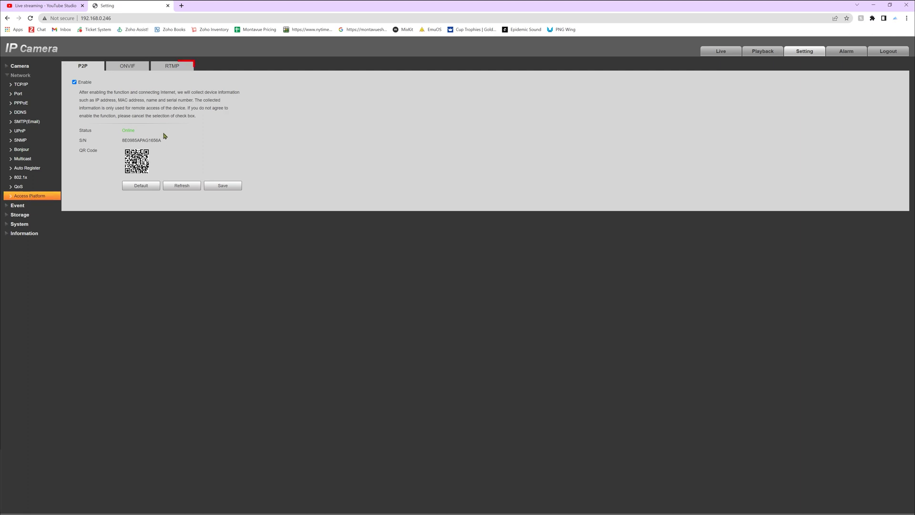
click(175, 68)
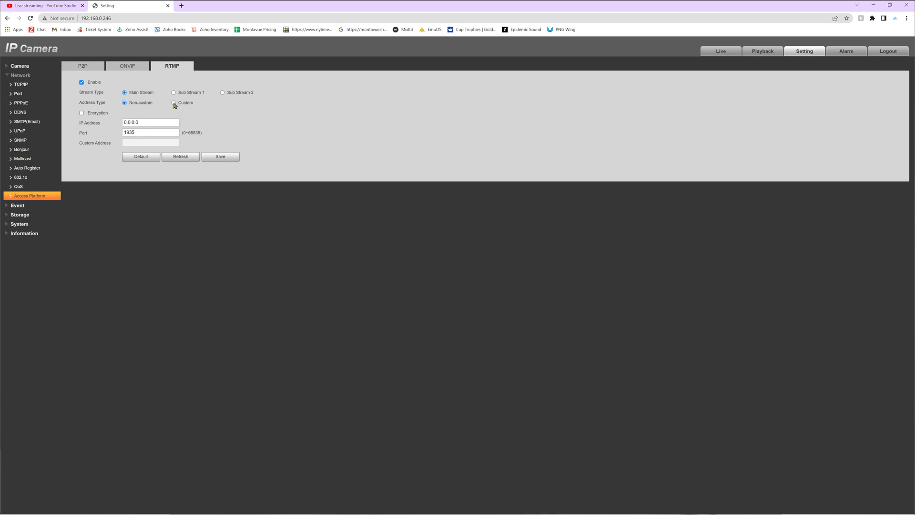
click(174, 103)
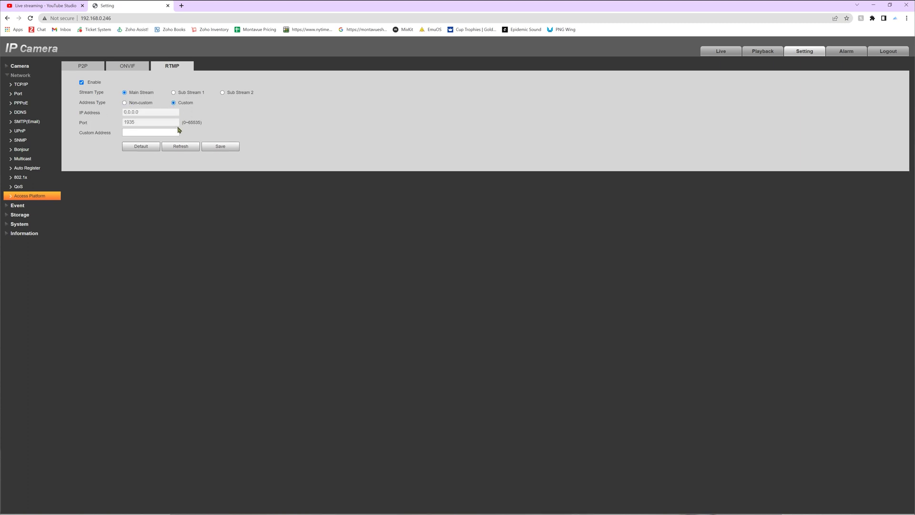
click(132, 134)
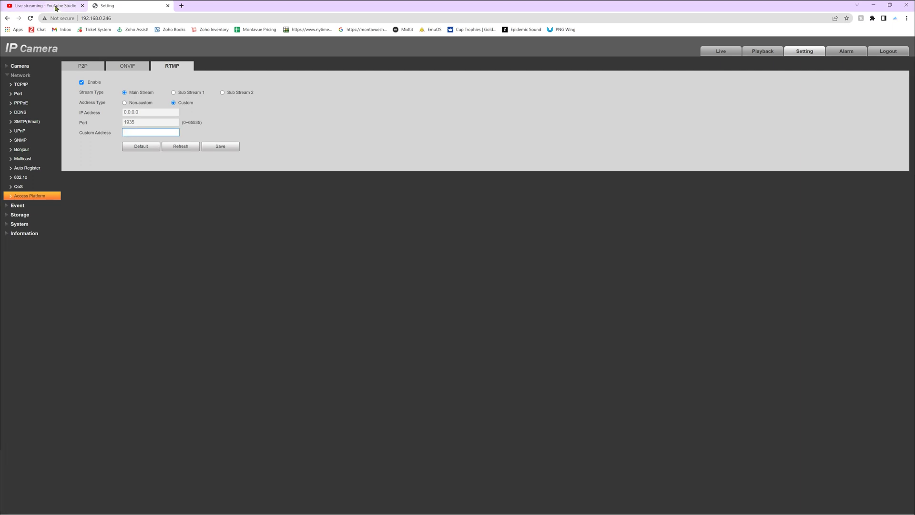
- Paste YouTube's stream URL rtmp://a.rtmp.youtube.com/live2 into Custom Address, then copy the stream key
click(56, 7)
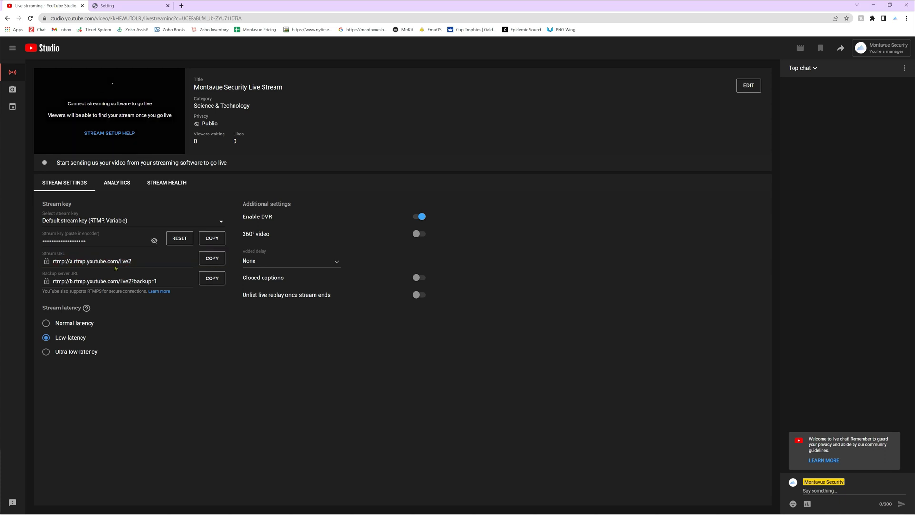
click(209, 261)
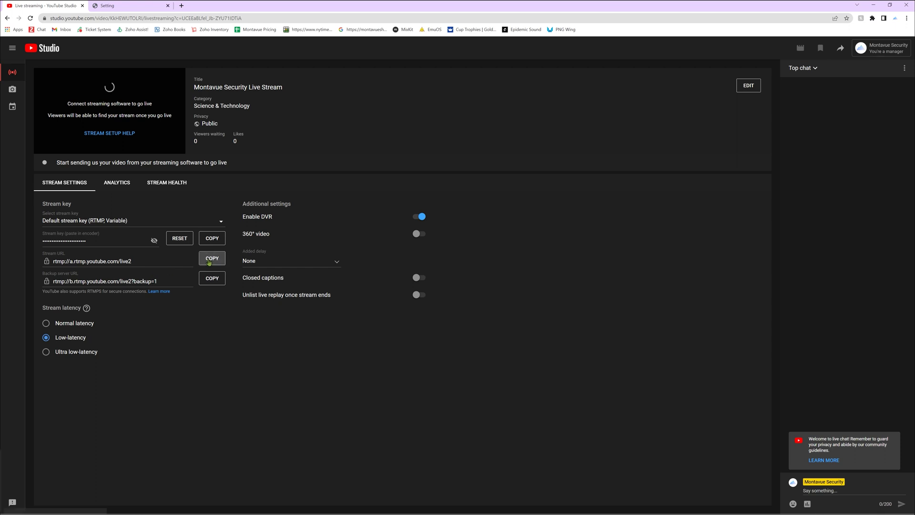
click(139, 10)
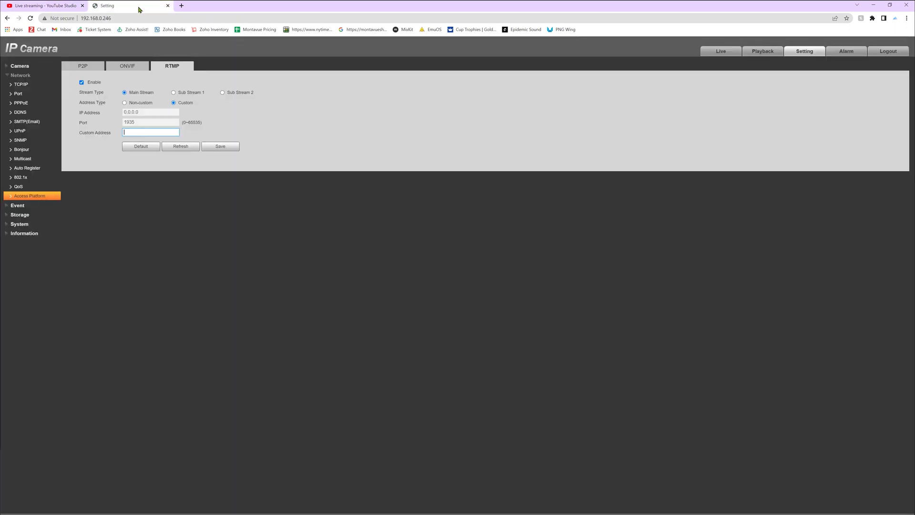
click(141, 132)
key(ctrl+v)
click(45, 6)
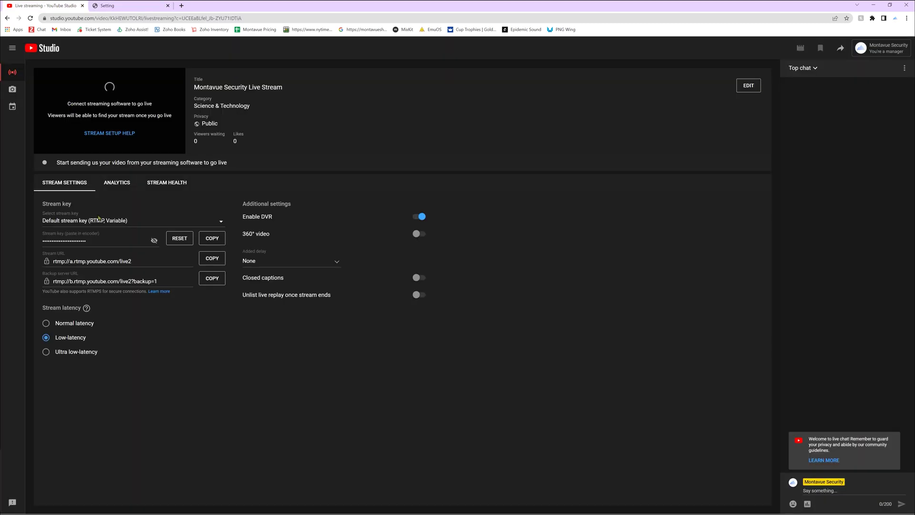
click(81, 241)
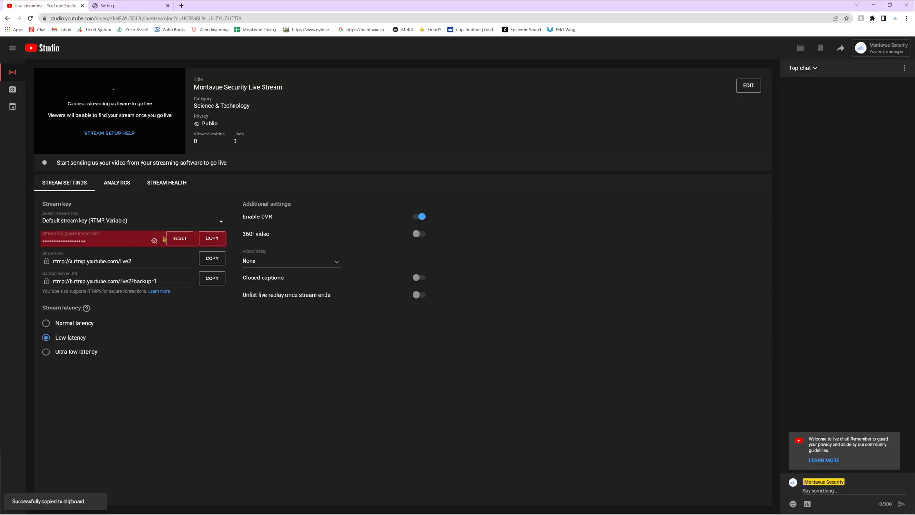
click(132, 7)
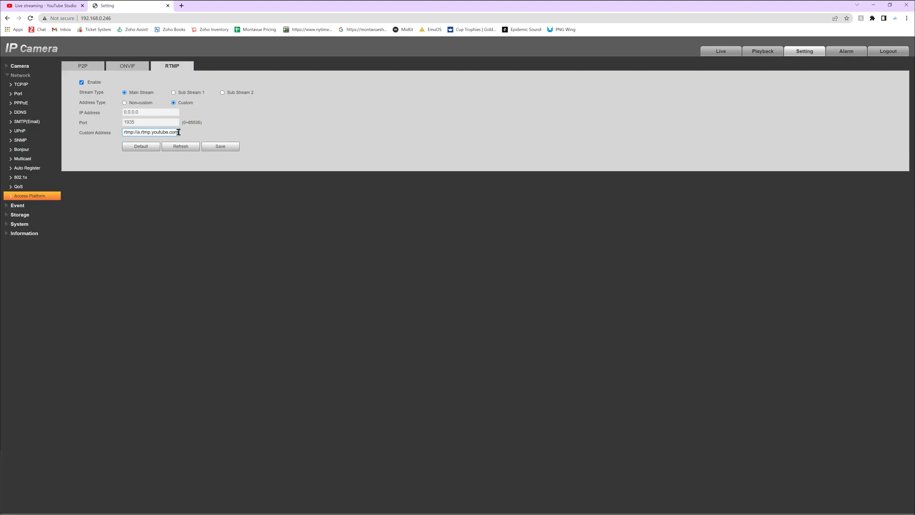
- Add 'live2/' and the stream key to Custom Address, save, and accept the RTMP push warning
text(live2/)
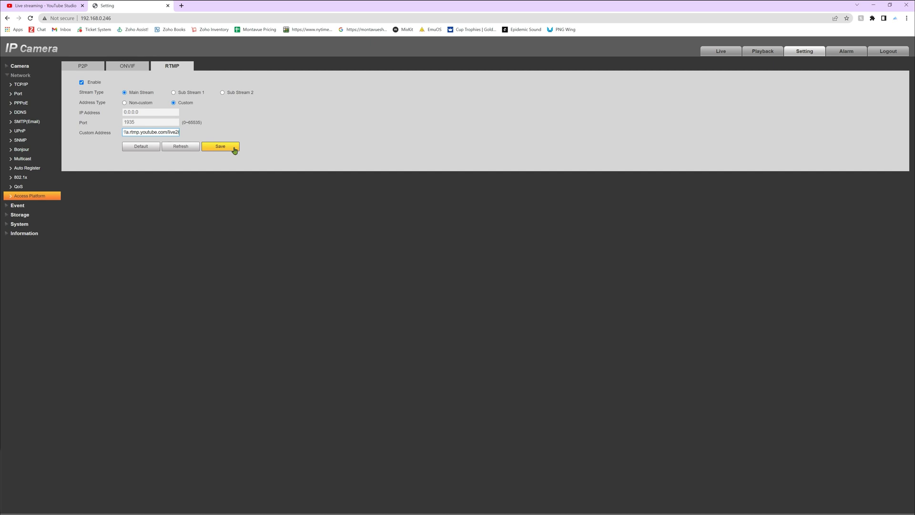
key(ctrl+v)
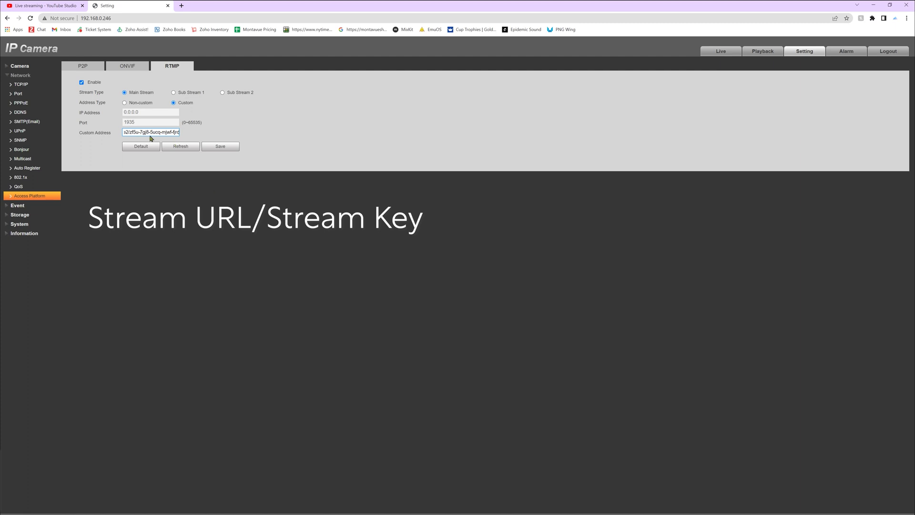
drag(151, 133, 190, 133)
click(180, 134)
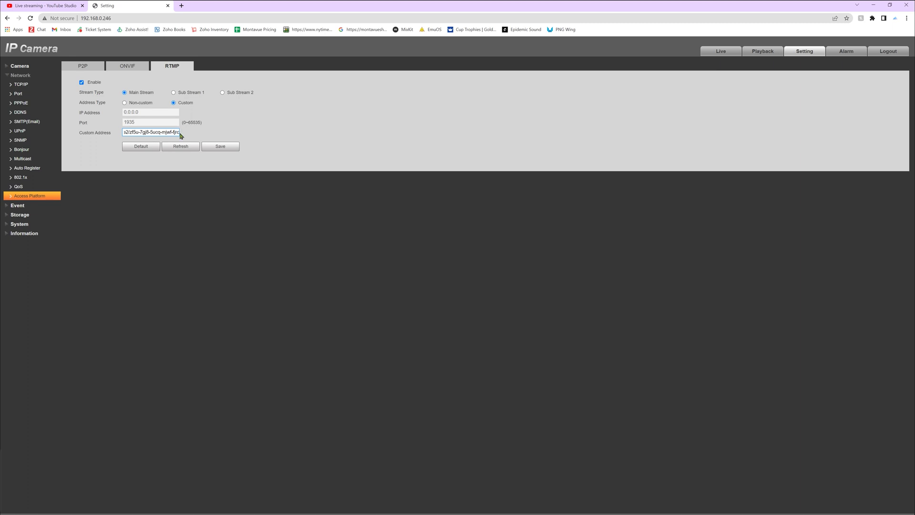
click(180, 135)
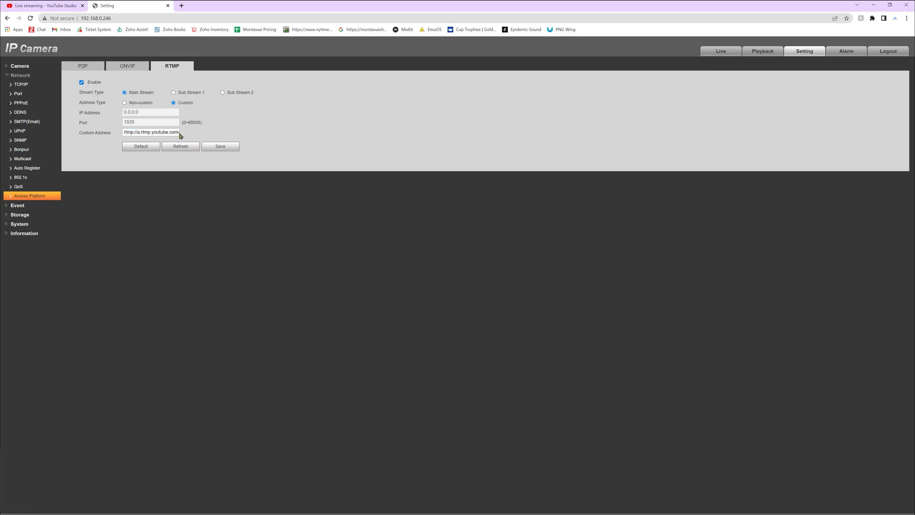
click(222, 151)
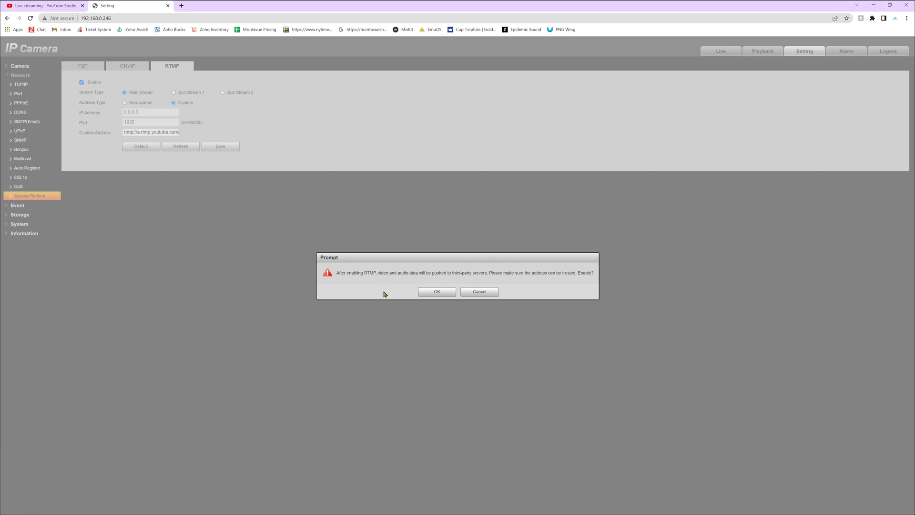
click(437, 292)
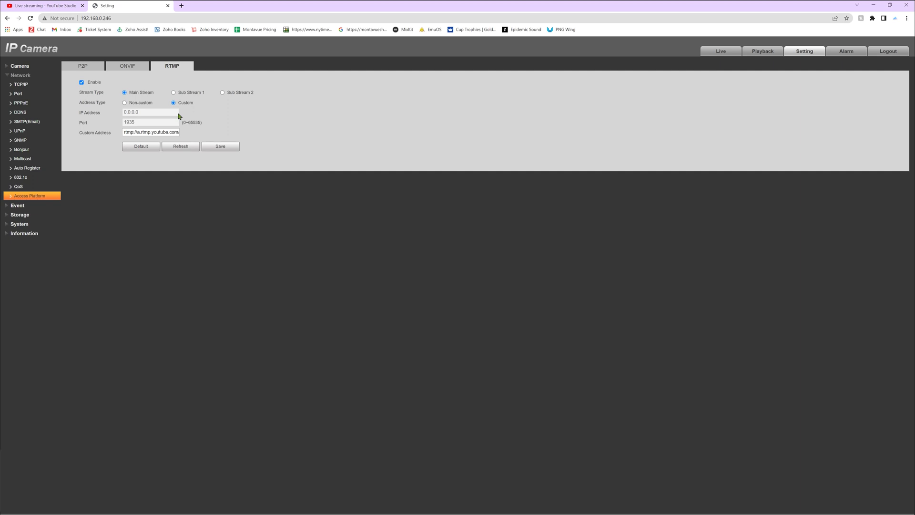
- Watch the camera's live preview in YouTube Studio, toggling mute and checking Quality options
click(57, 6)
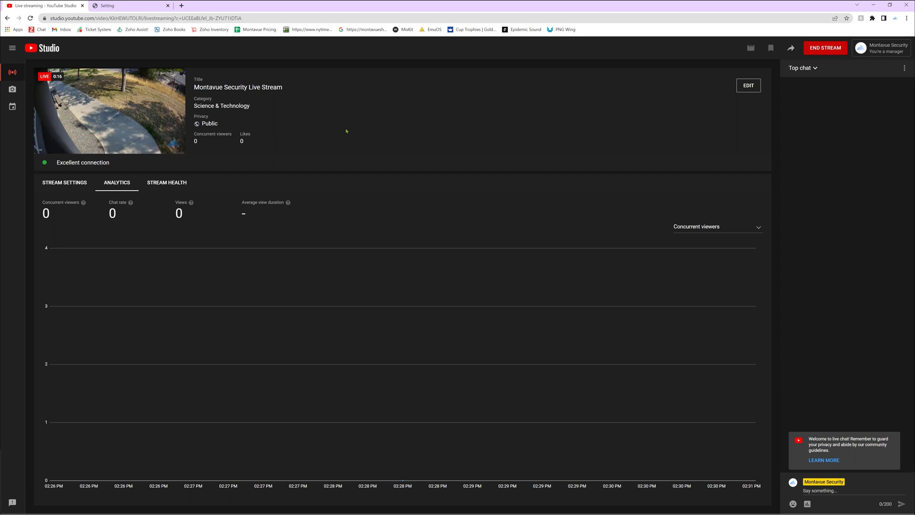
click(58, 148)
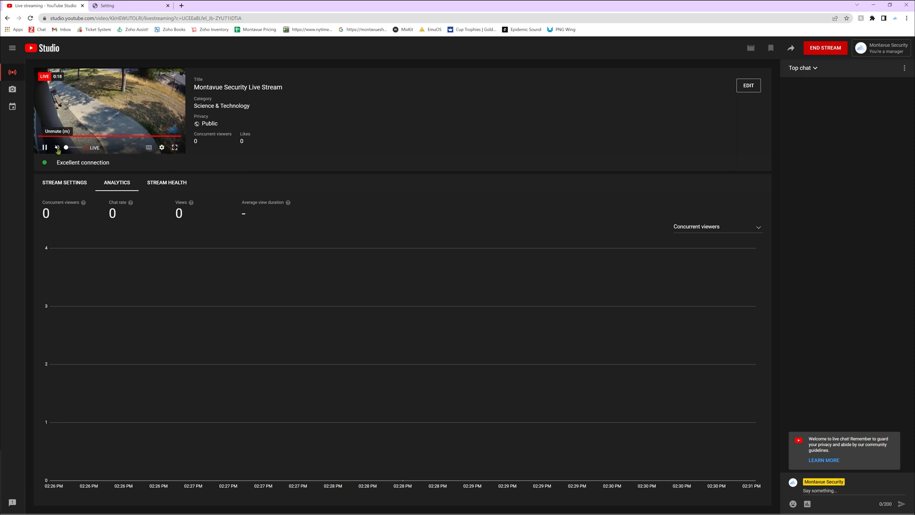
click(57, 148)
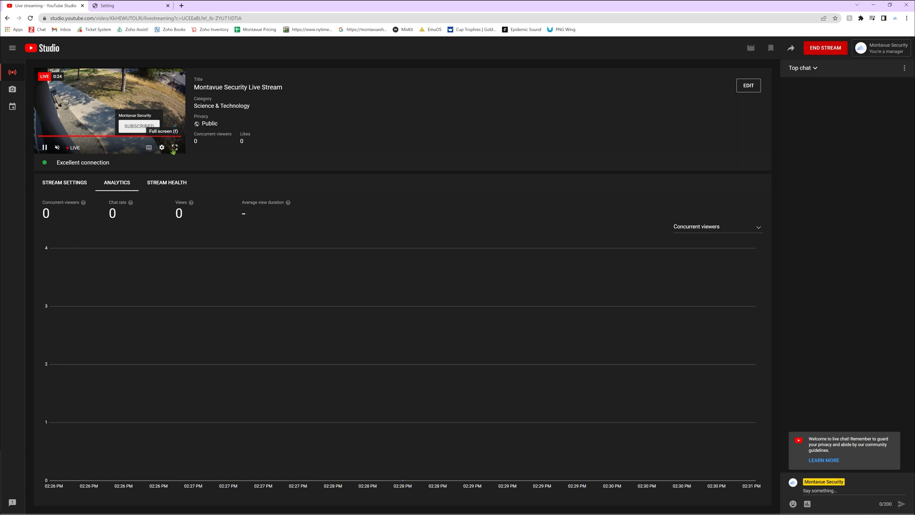
click(161, 147)
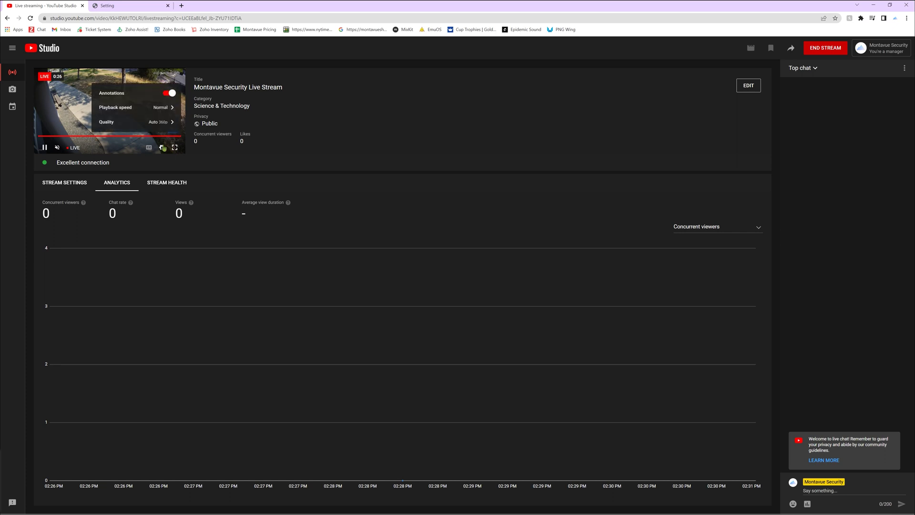
click(160, 120)
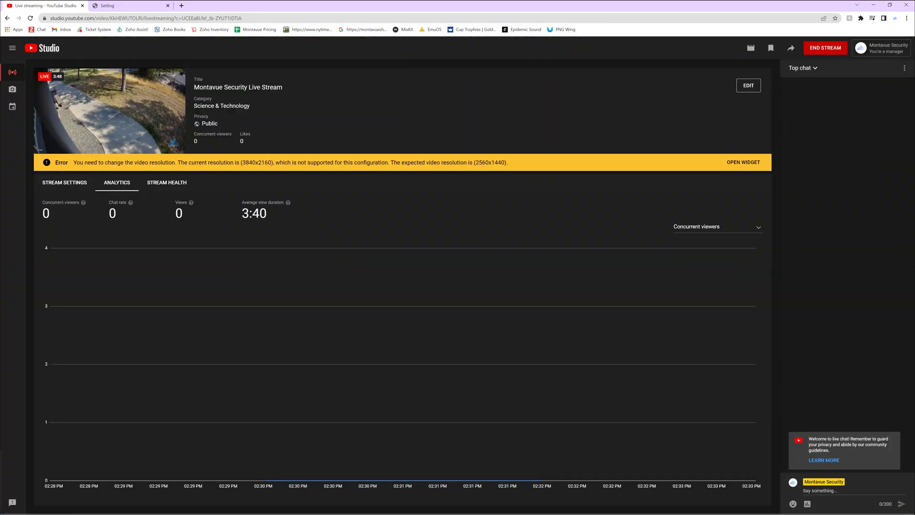
- End the 3:54 live stream and dismiss the Congratulations and Stream Finished popups
click(821, 52)
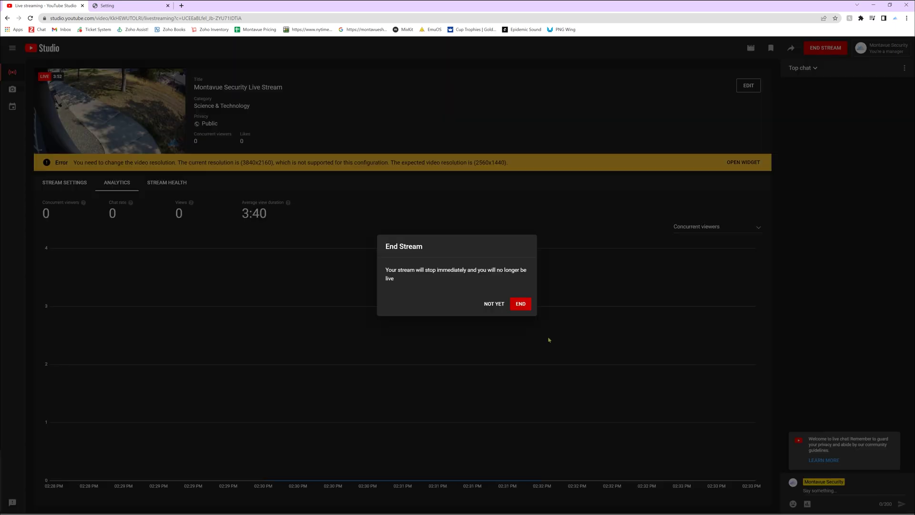
click(521, 305)
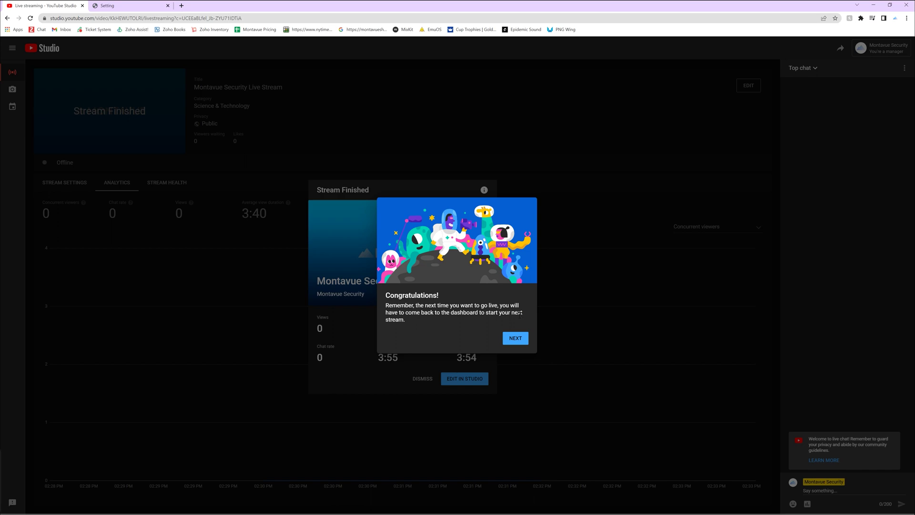
click(518, 338)
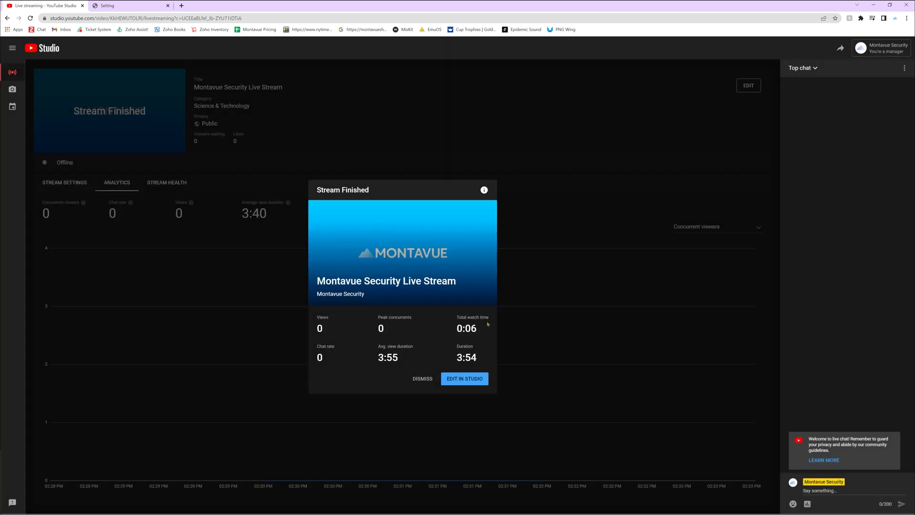
click(465, 379)
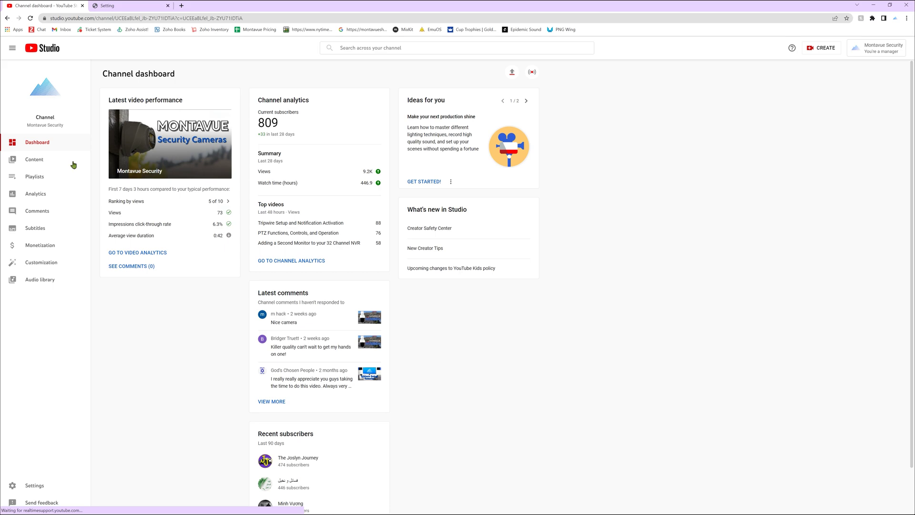
- Show the Live content list with the unlisted Montavue Security Live Stream replay, 3:54
click(49, 163)
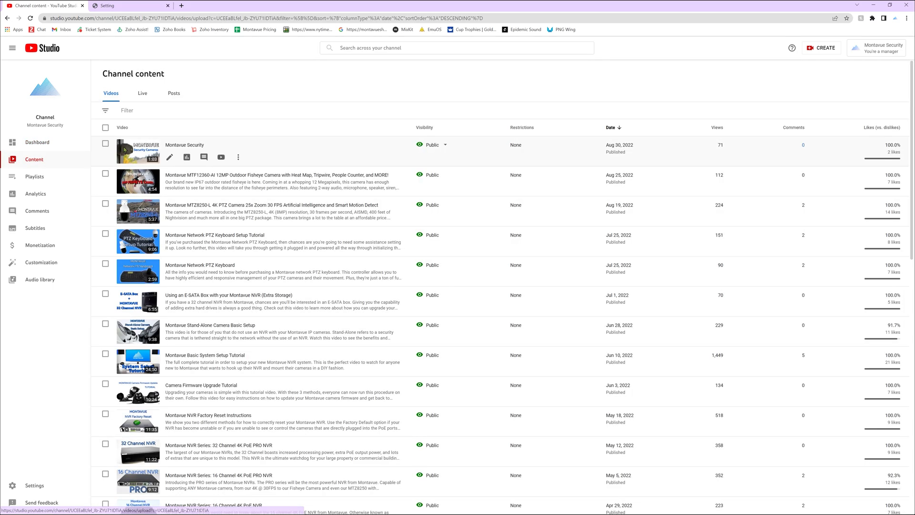
click(143, 93)
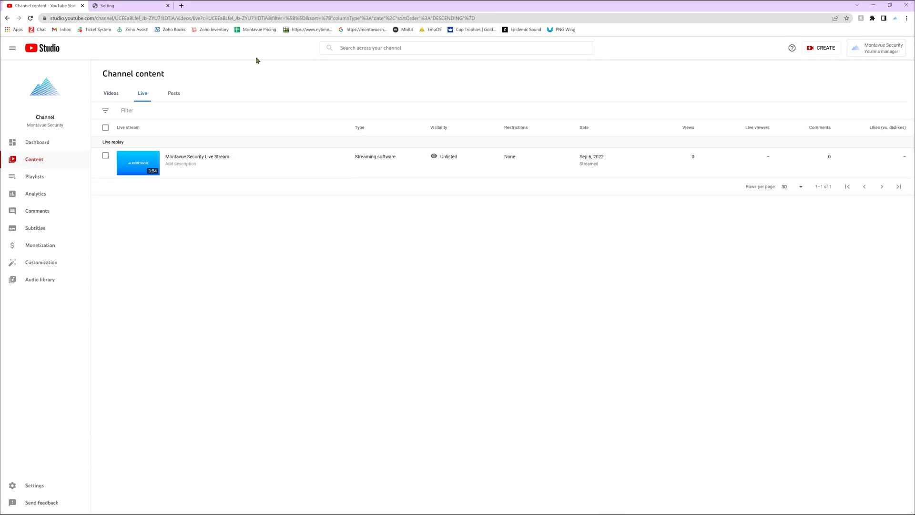
mouse_move(442, 161)
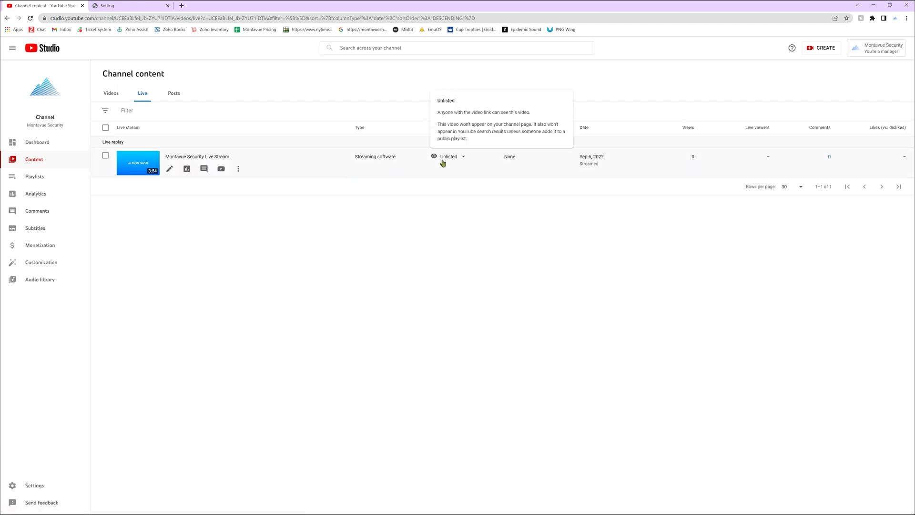